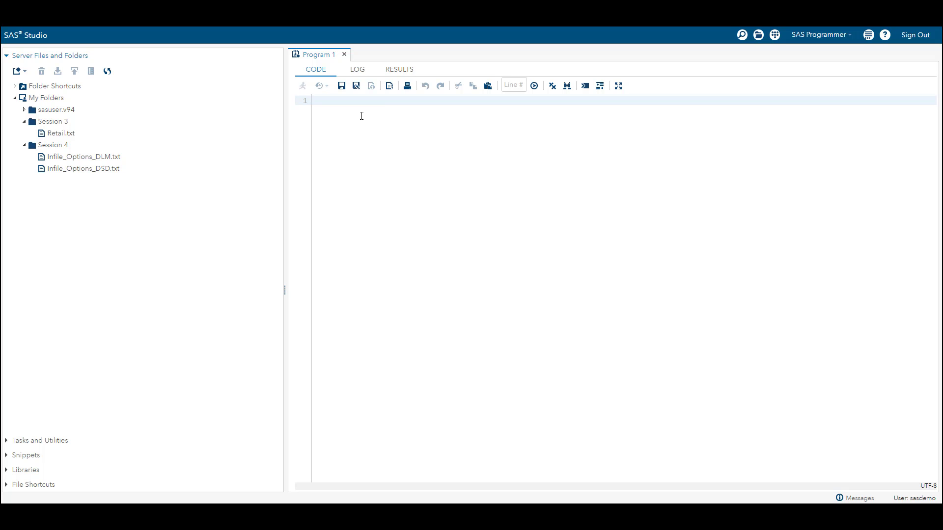
Add a 'Creating Permanent Library' comment and libname analytic '/folders/myfolders/';.
text(/* Creating Permanent Library*/)
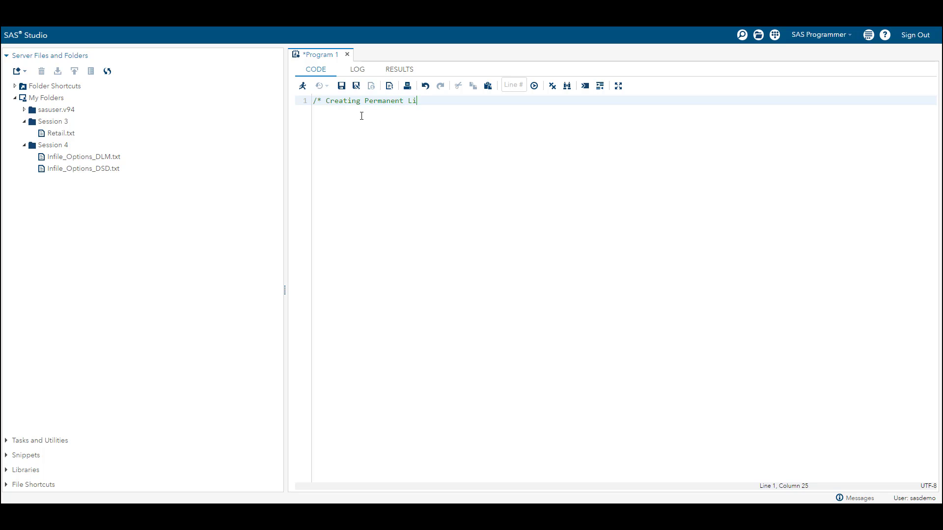
key(Return)
text(libname a)
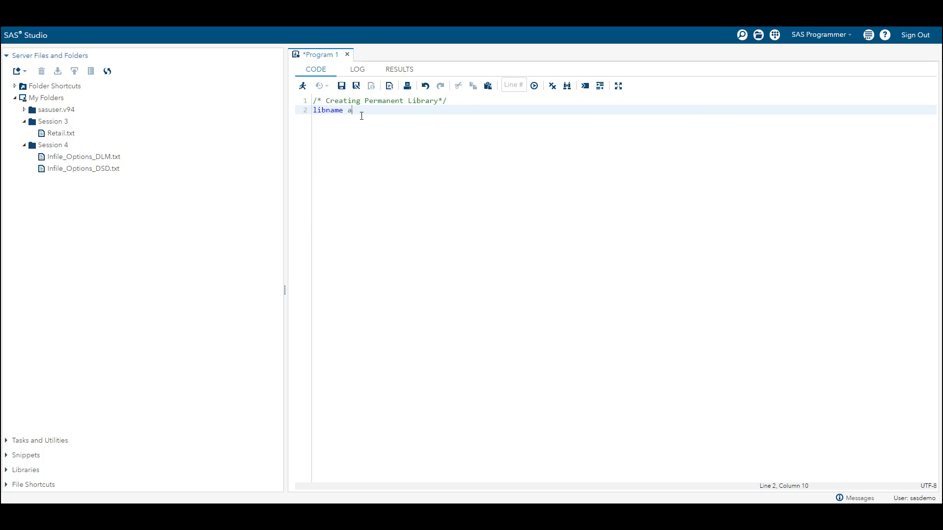
text(nalytic '/folders/myfolders/';)
key(Return)
Add a 'Creating File References' comment and run the reference statements with F3.
text(/*Creating File )
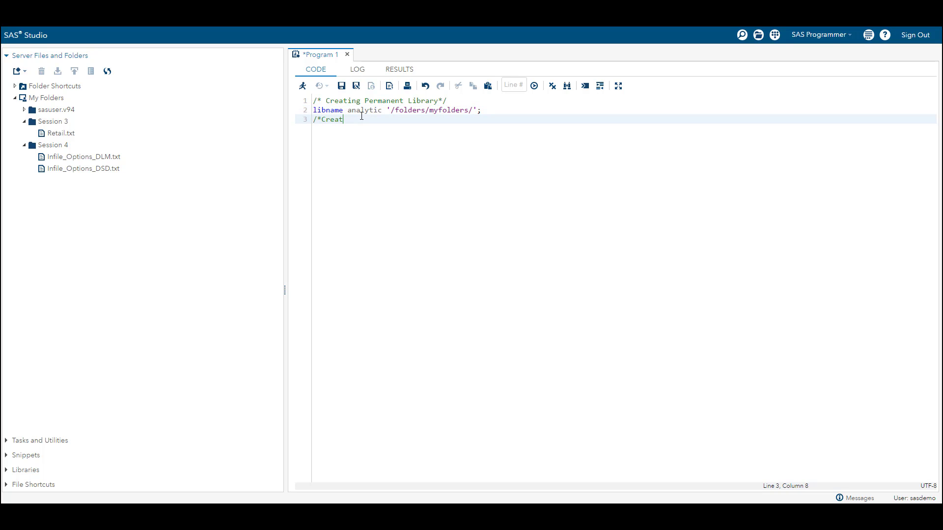
text(References*/)
key(Return)
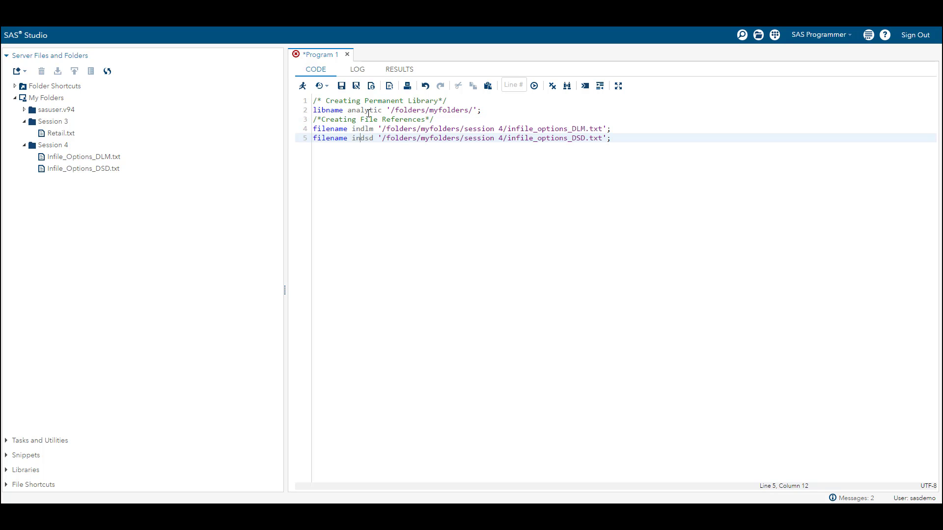
key(F3)
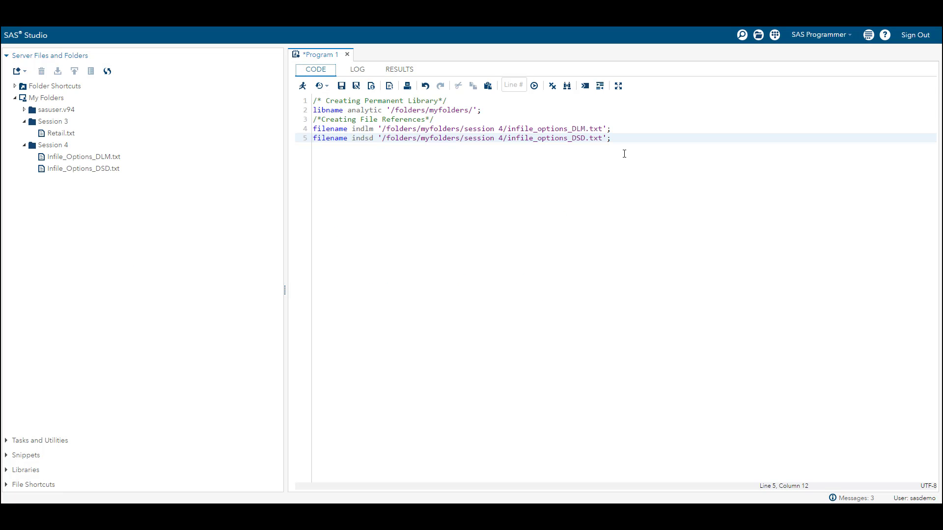
key(Return)
key(Return)
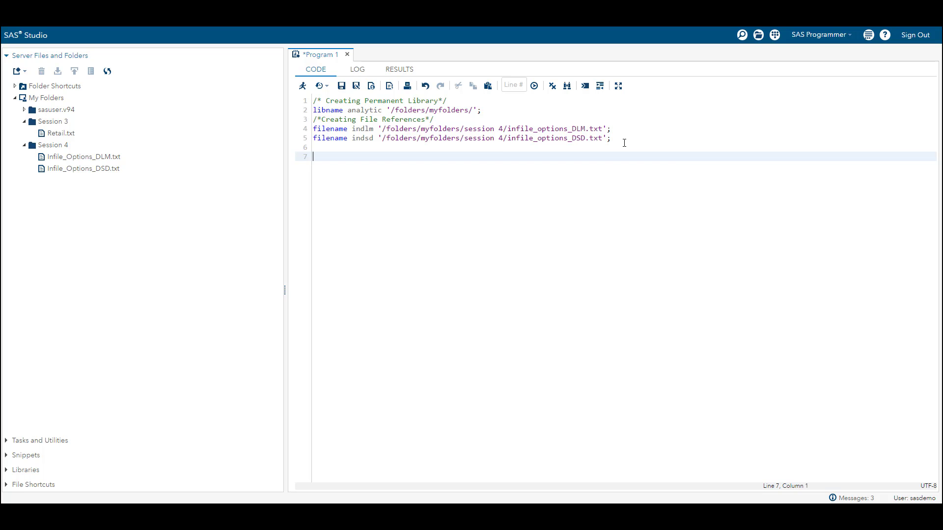
Write data analytic.dlm; infile indlm dlm=':'; input Name $ Sales; run; and run it.
text(data )
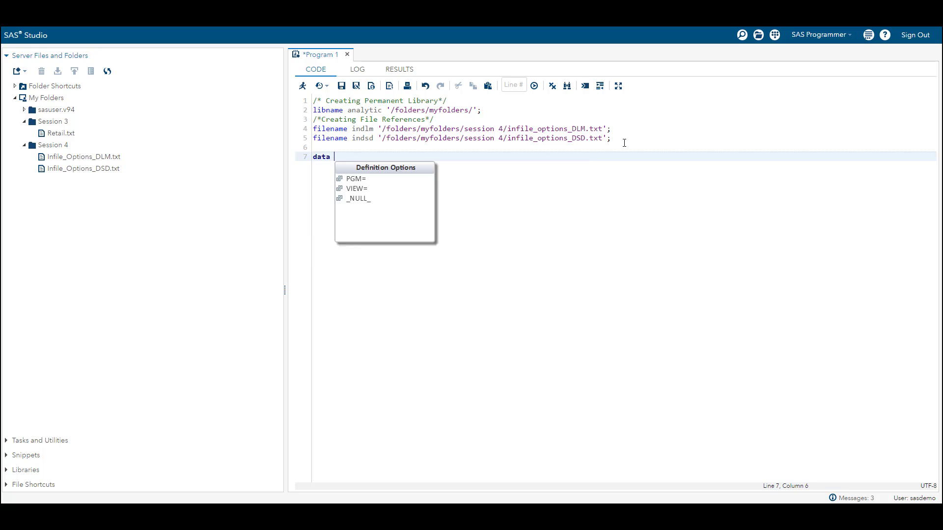
text(analytic.dlm;)
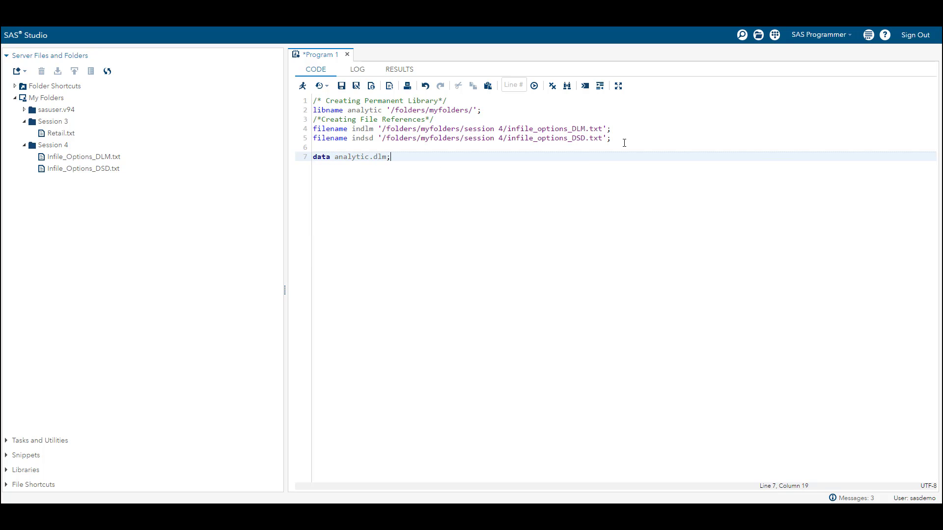
key(Return)
text(i)
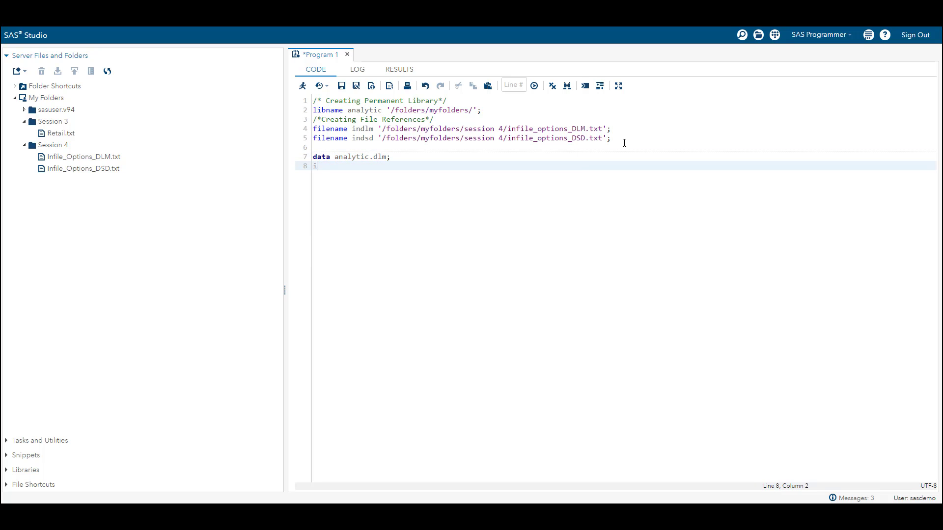
text(nfile indlm )
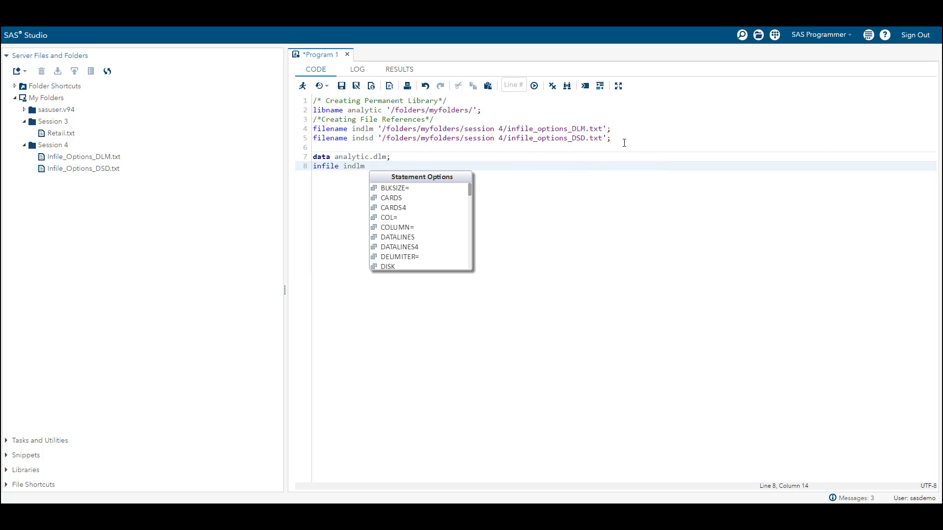
text(dlm=':')
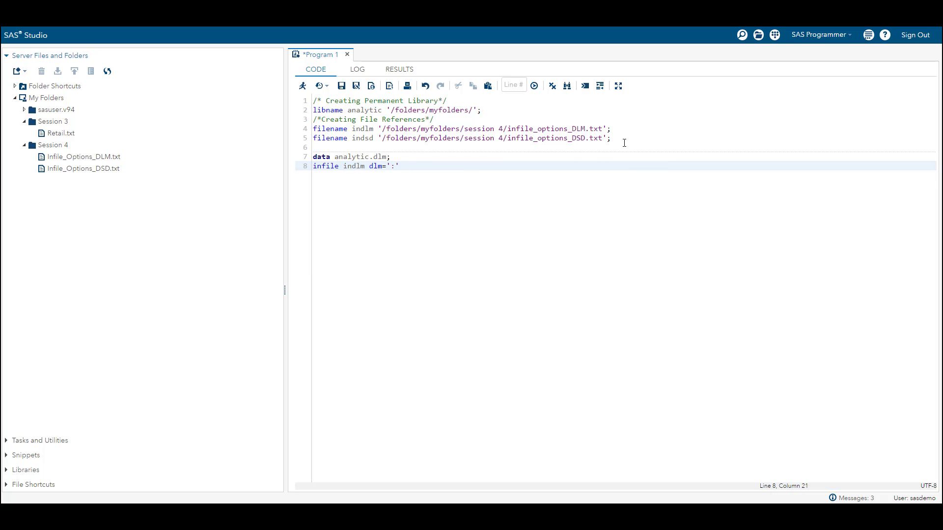
text(;)
key(Return)
text(Input Name $ Sales;)
key(Return)
text(Run')
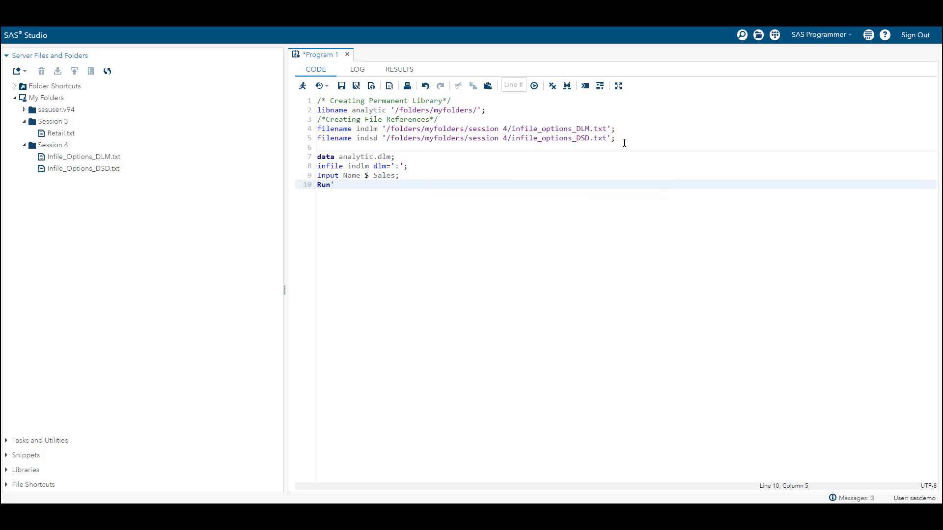
text(;)
shift+click(311, 158)
click(302, 87)
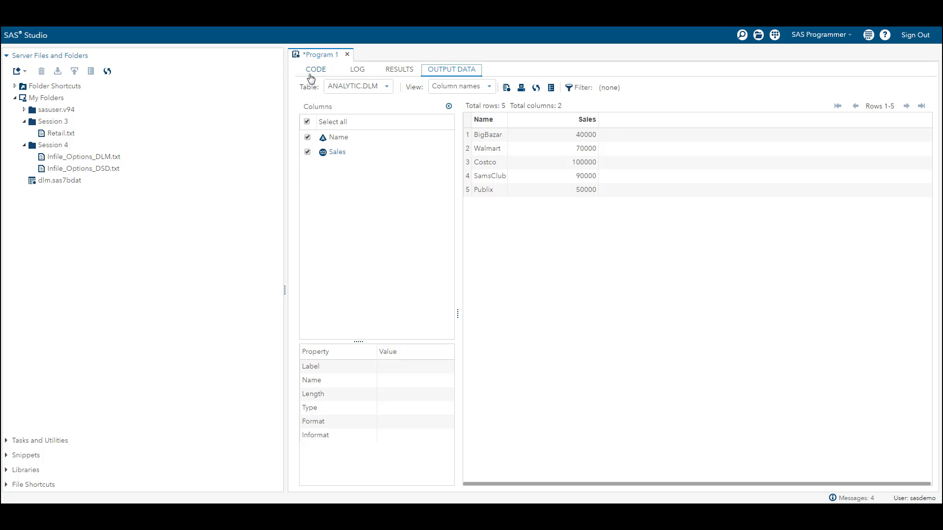
click(316, 69)
Below the first step, write data analytic.list; infile indlm; input Name $ Sales; run;.
click(357, 192)
key(Return)
key(Return)
text(data)
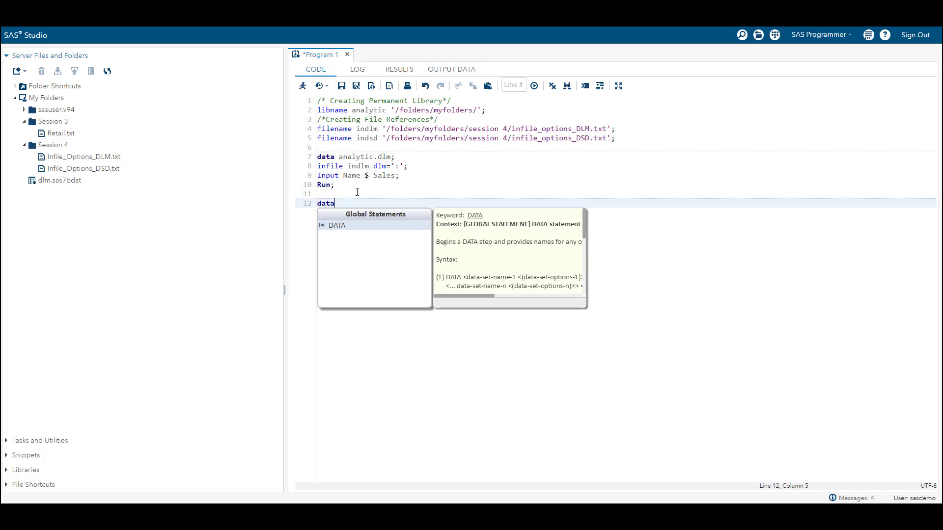
text( analytic.list;)
key(Return)
text(infile indlm;)
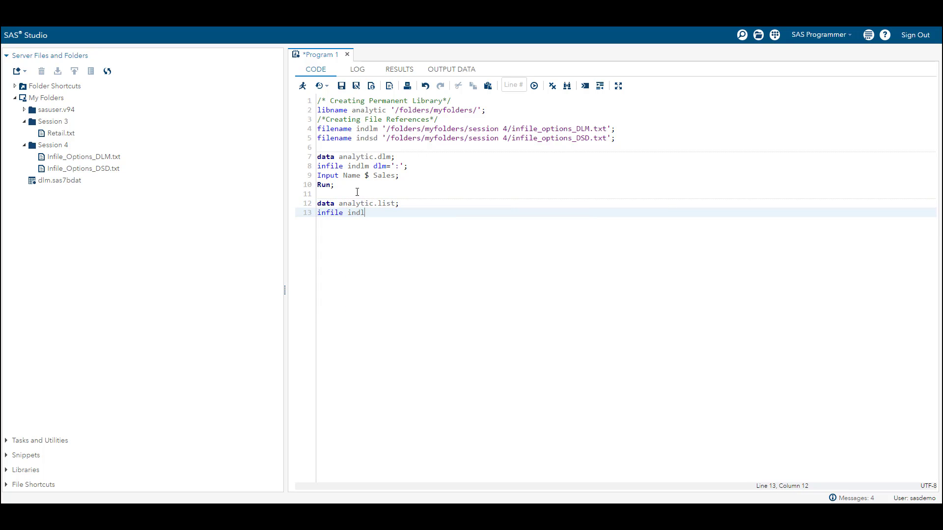
key(Return)
text(Input Name $ Sales;)
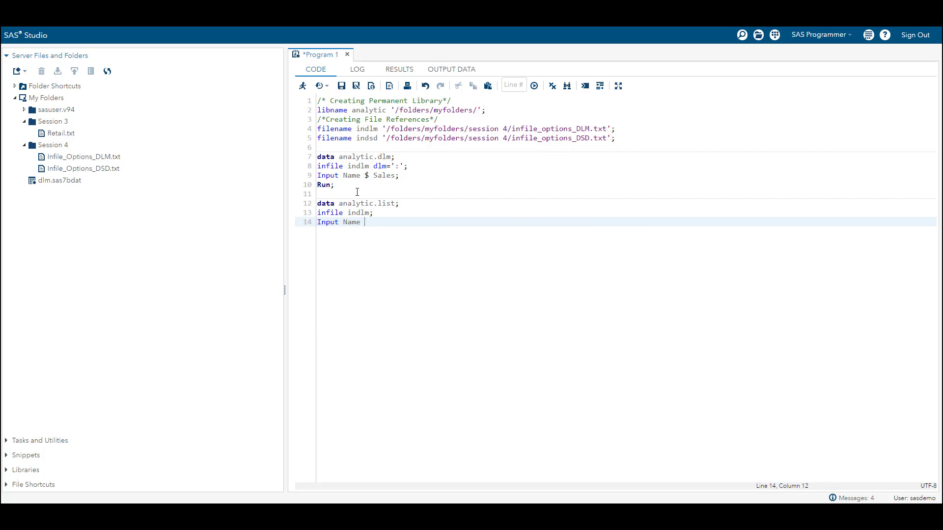
key(Return)
text(Run;)
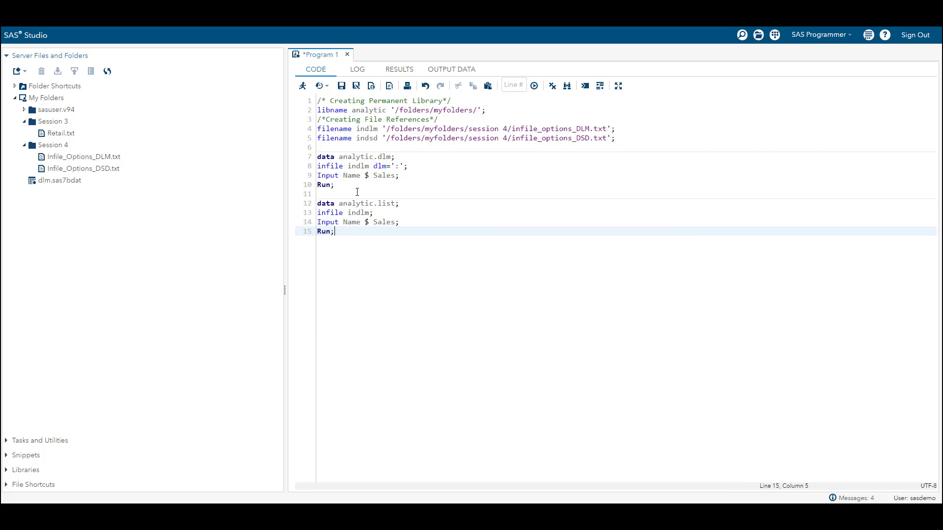
Run lines 12–15, check the log, and view the ANALYTIC.LIST output table.
drag(338, 232, 317, 204)
click(302, 86)
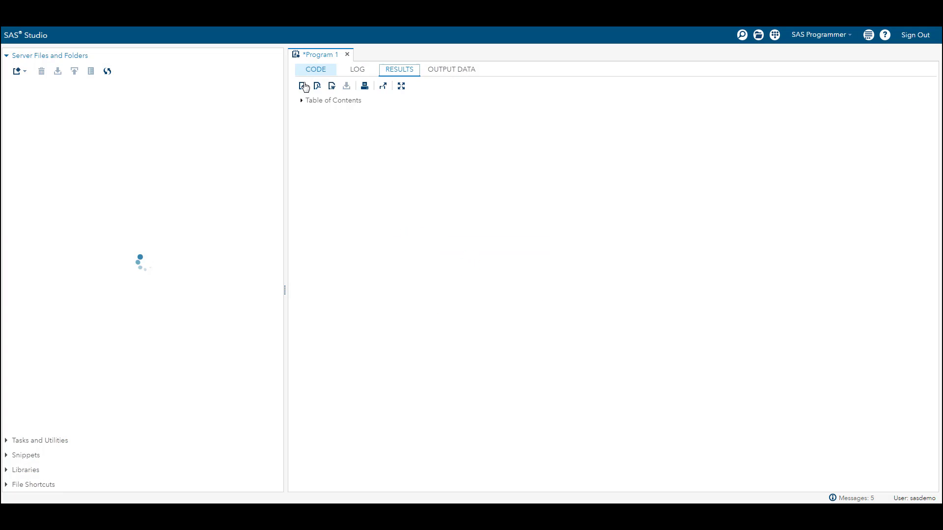
click(358, 69)
click(318, 72)
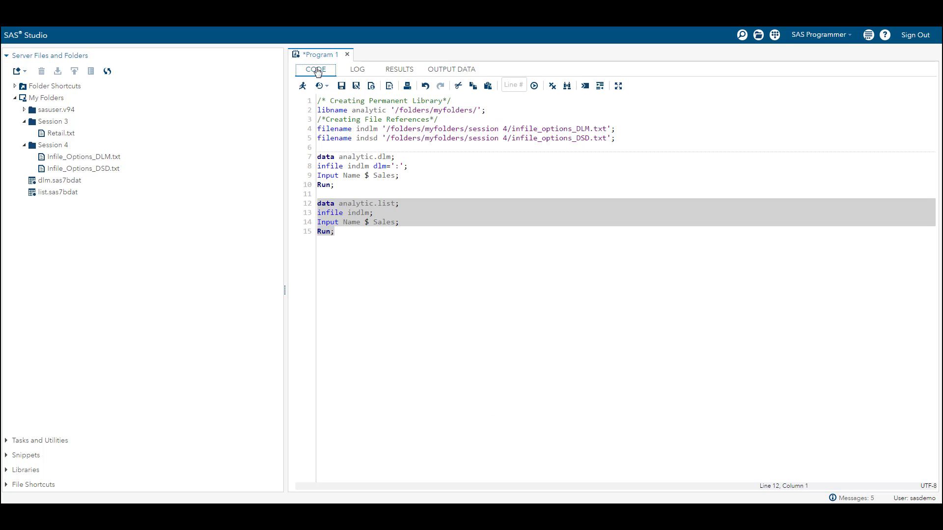
click(376, 231)
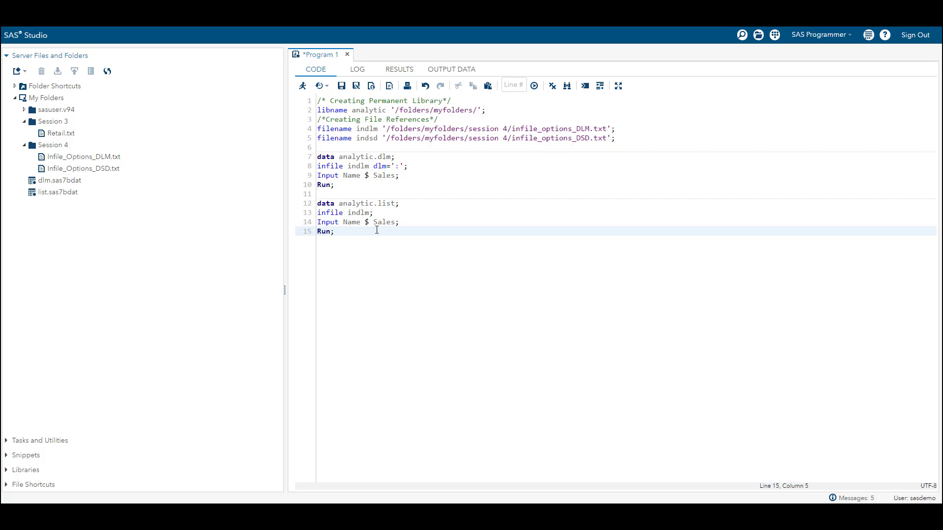
click(437, 70)
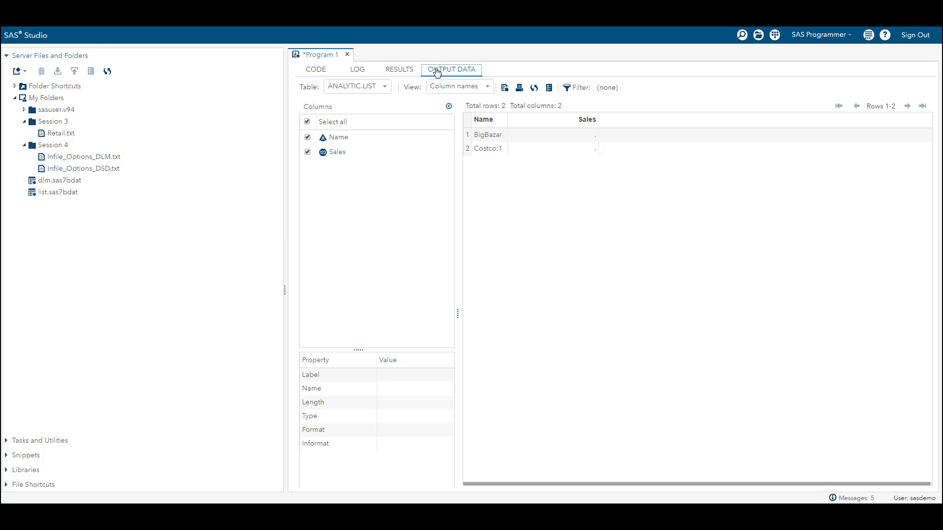
Read the log's invalid-data notes, then add blank lines after line 15 of the code.
click(357, 69)
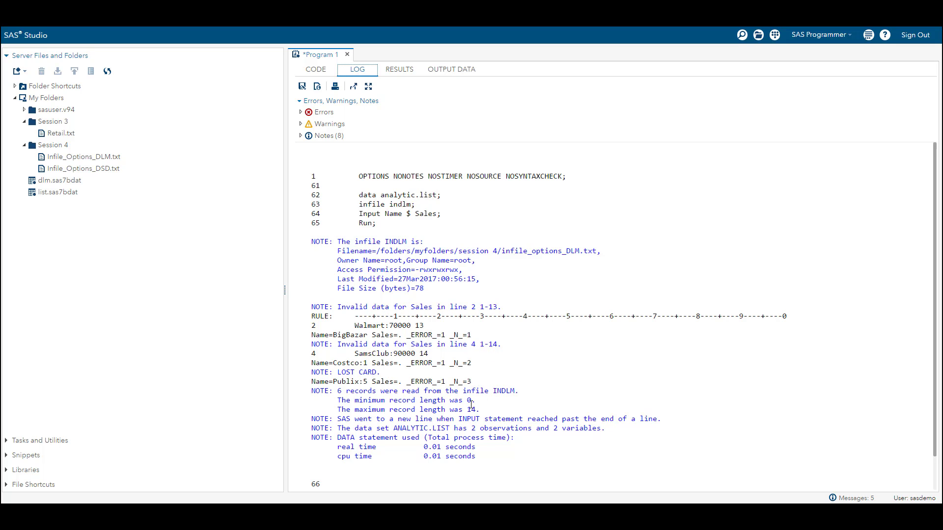
click(316, 69)
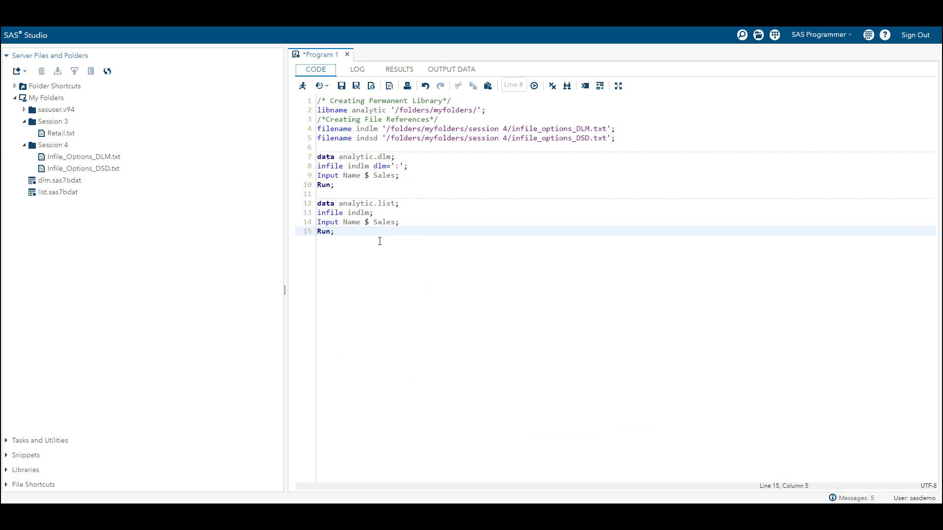
click(342, 185)
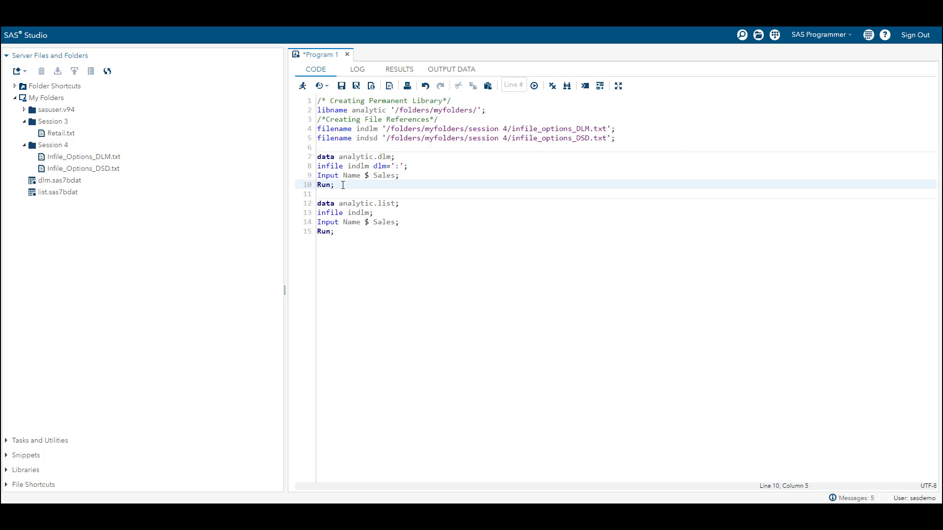
click(342, 234)
key(Return)
key(Return)
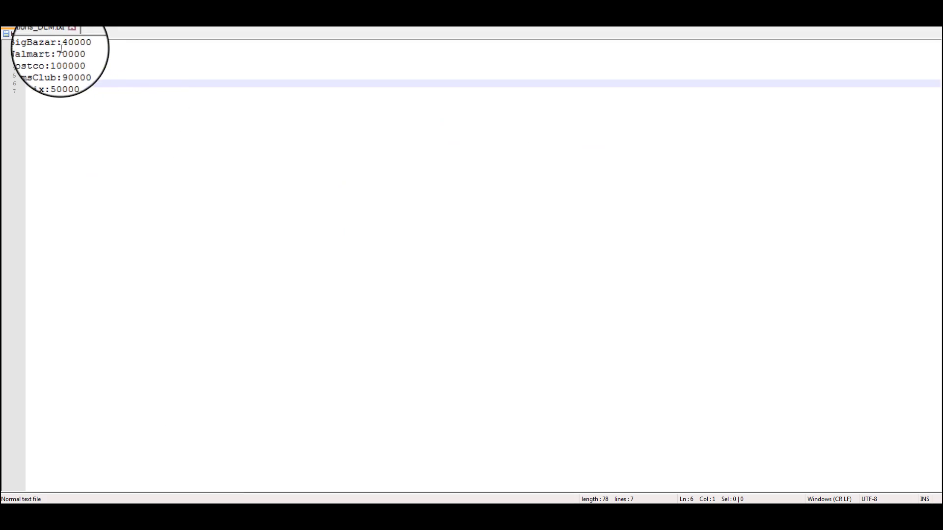
click(62, 44)
Change the colon after BigBazar, Walmart, Costco, SamsClub and Publix to '&'.
key(BackSpace)
text(&40000)
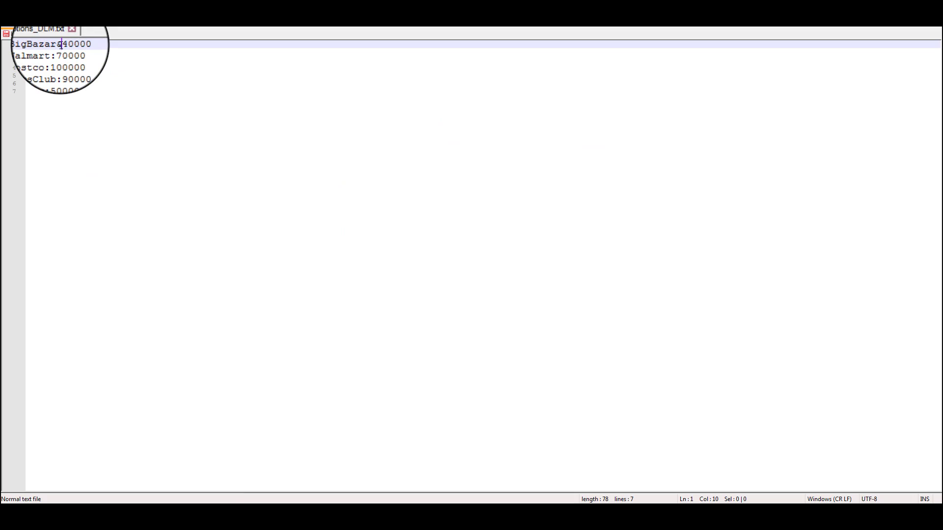
key(Down)
key(Left)
key(BackSpace)
text(&)
key(Down)
key(Left)
key(BackSpace)
text(&)
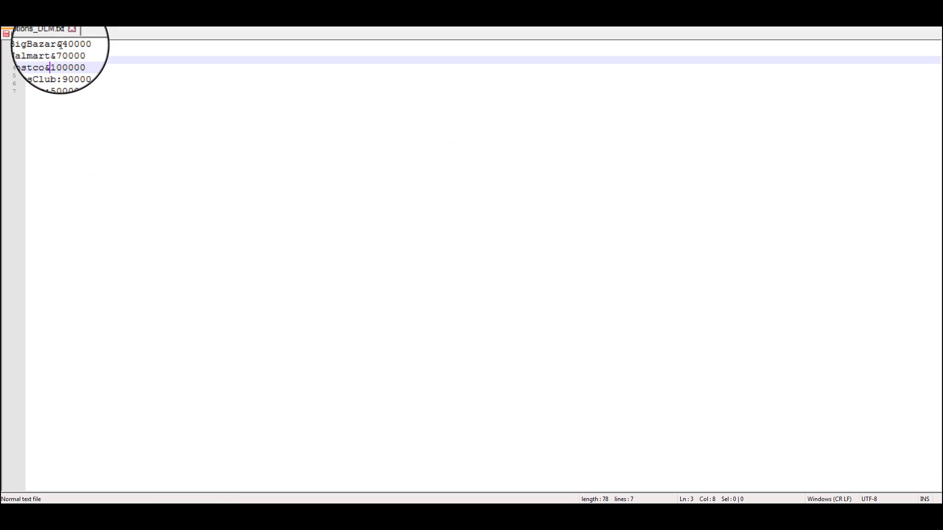
key(Down)
key(Right)
key(Right)
key(BackSpace)
text(&)
key(Down)
key(Left)
key(Left)
key(BackSpace)
text(&)
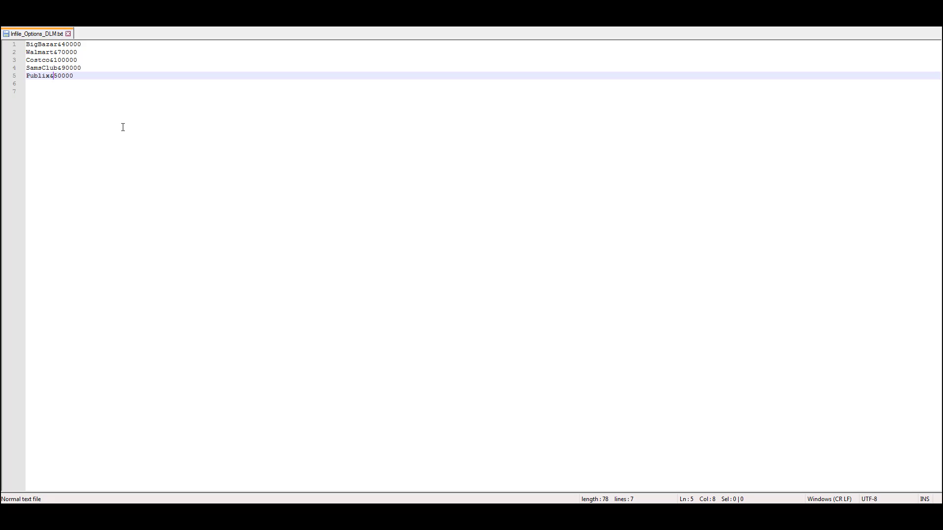
Back in SAS Studio, run the dlm='&' data step on lines 17–20.
key(alt+Tab)
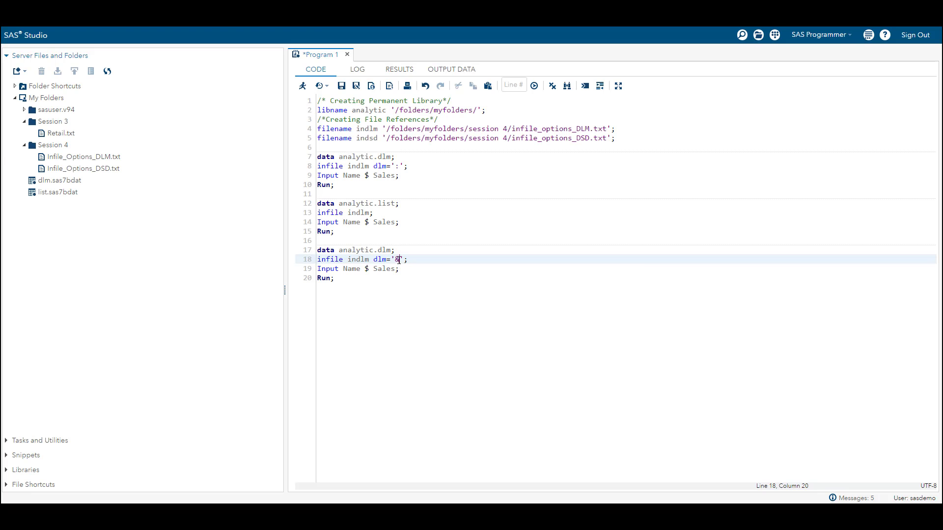
drag(356, 278, 311, 251)
click(303, 86)
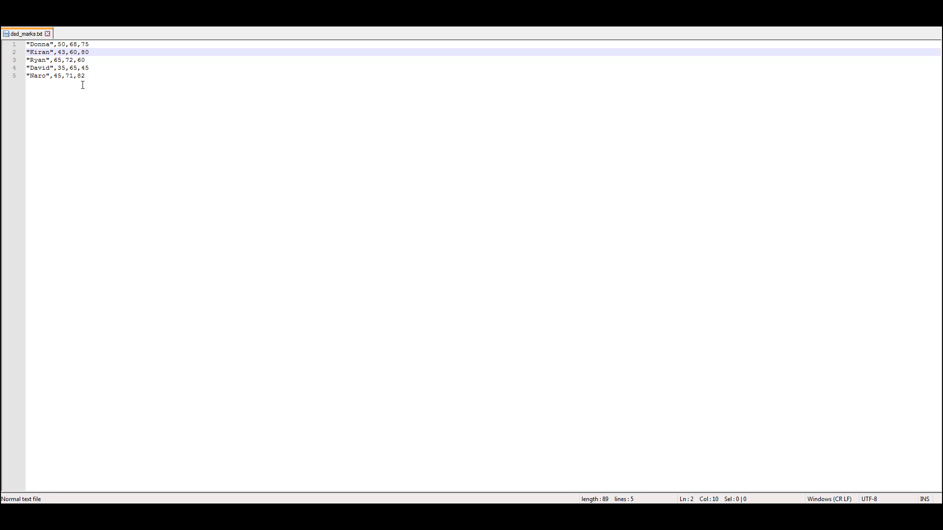
Write data test; infile indsd; input Name $ Sub1 Sub2 Sub3; run; and run lines 6–9.
key(alt+Tab)
text(data test;)
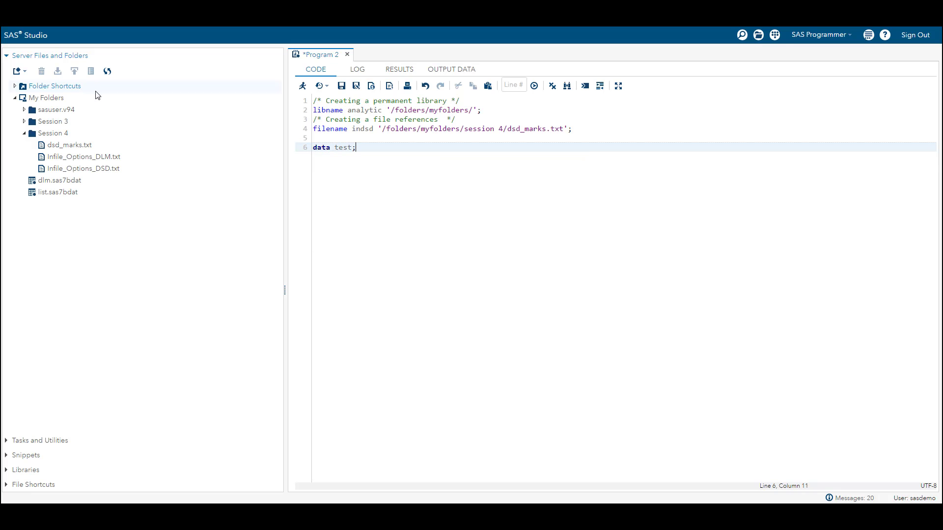
key(Return)
text(infile )
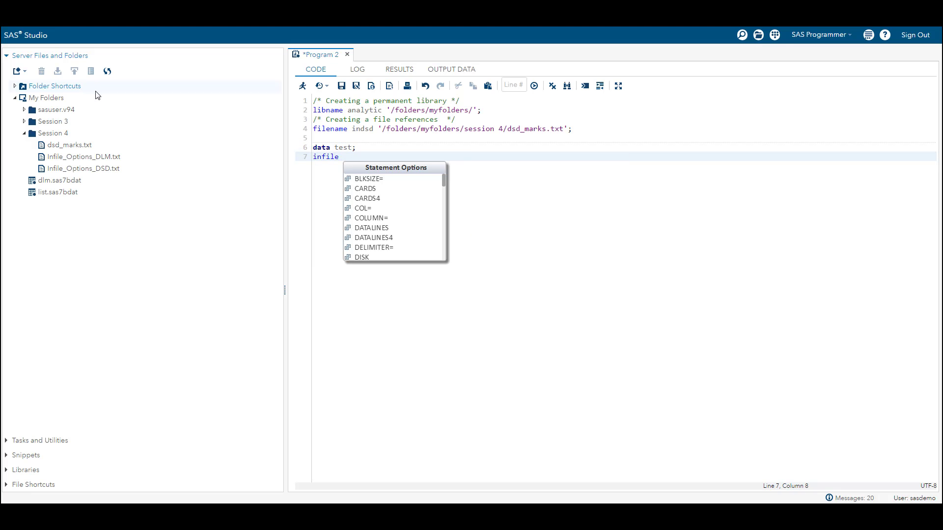
text(indsd;)
key(Return)
text(inpu)
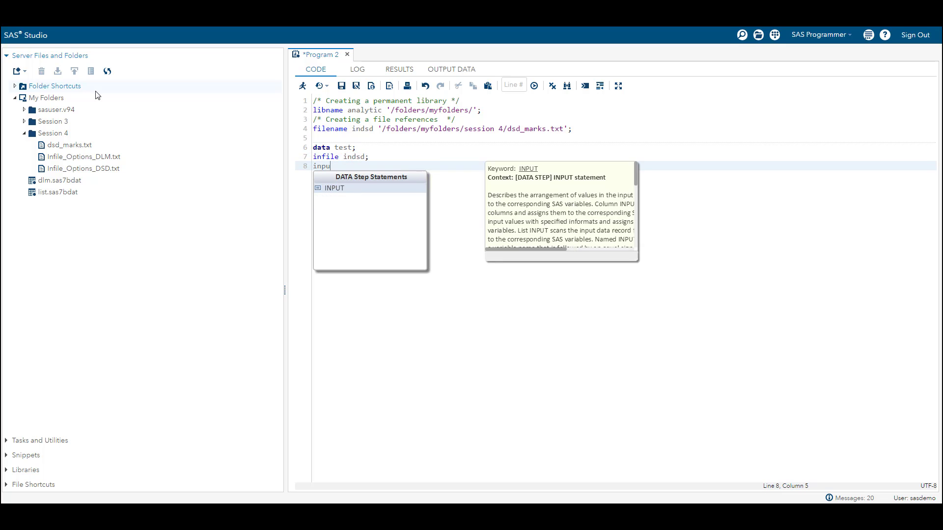
text(t Name $ Sub 1 Sub 2)
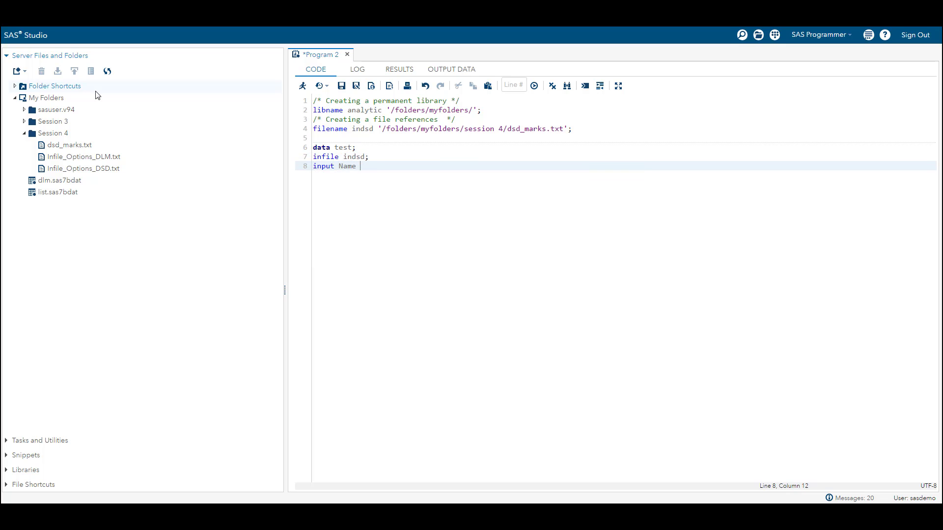
key(BackSpace)
key(BackSpace)
key(BackSpace)
key(BackSpace)
key(BackSpace)
key(BackSpace)
key(BackSpace)
key(BackSpace)
key(BackSpace)
text(1 Sub2 Sub3;)
key(Return)
text(run;)
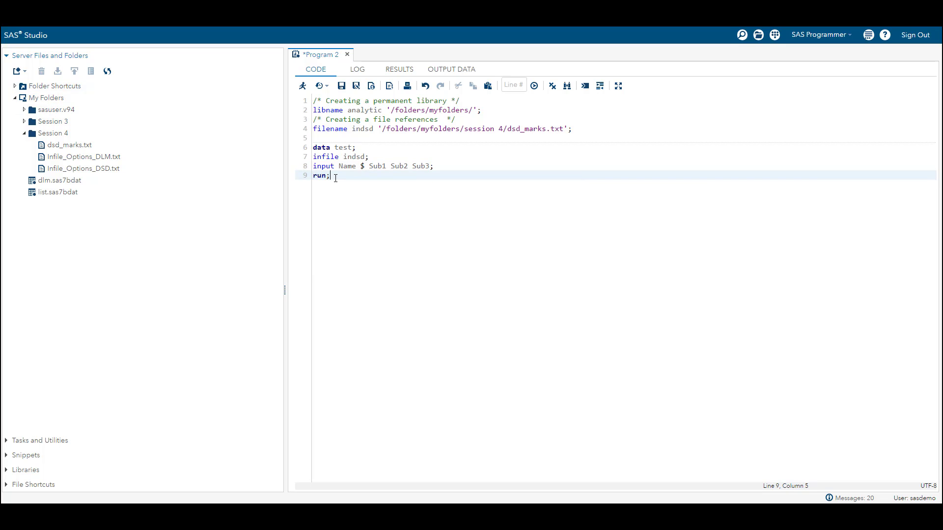
drag(330, 176, 313, 147)
click(302, 86)
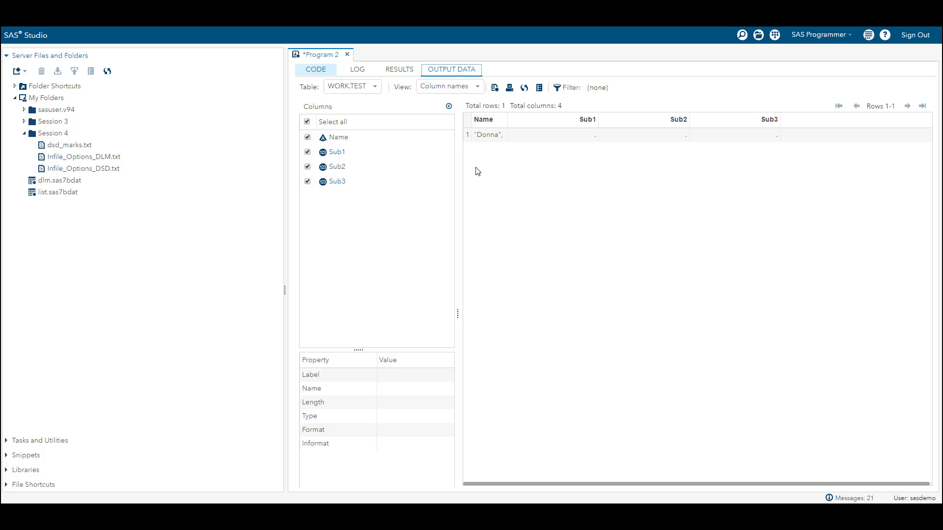
Check the test step's log for Sub1–Sub3 invalid-data notes and the LOST CARD message.
click(356, 73)
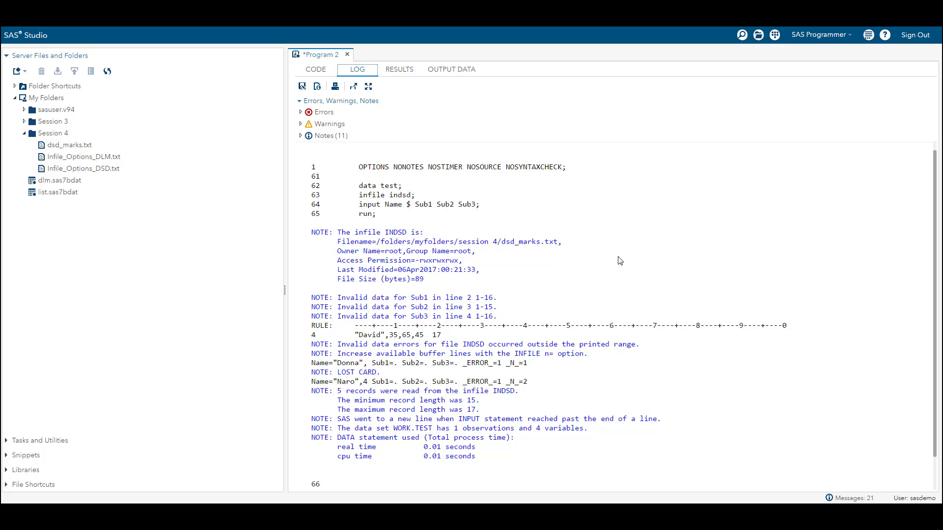
After the test step, write data analytic.test; infile indsd dsd; Input Name $ Sub1 Sub2 Sub3; Run;.
click(325, 73)
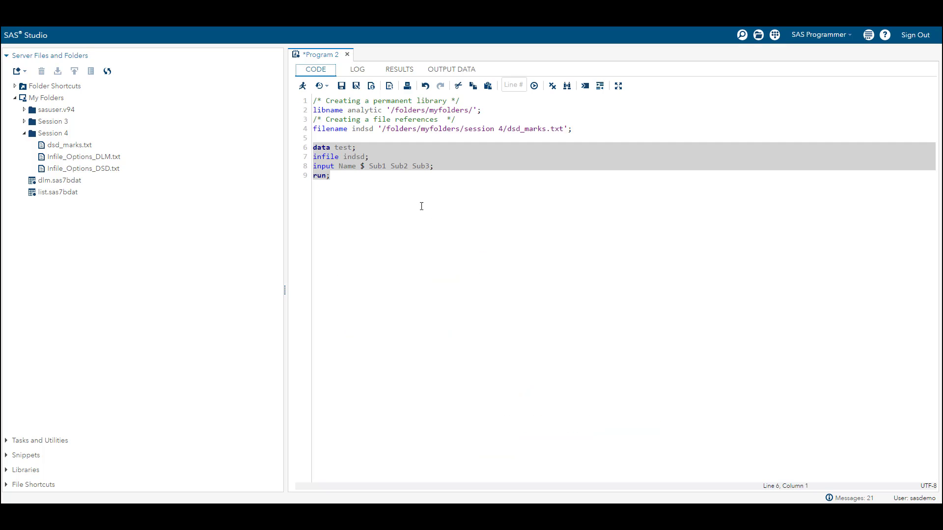
click(398, 199)
key(Return)
key(Return)
text(data)
key(BackSpace)
key(BackSpace)
key(BackSpace)
key(BackSpace)
key(BackSpace)
text(data ana)
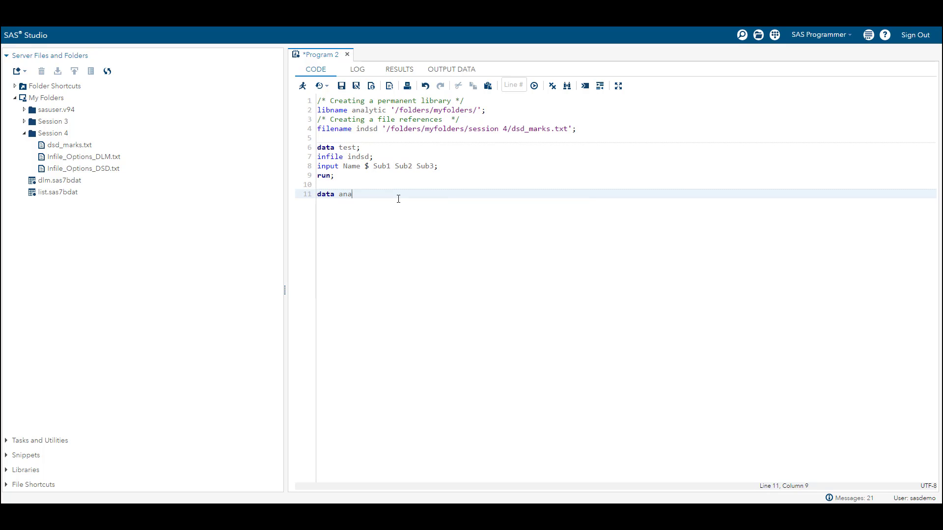
text(lytic.test;)
key(Return)
text(in)
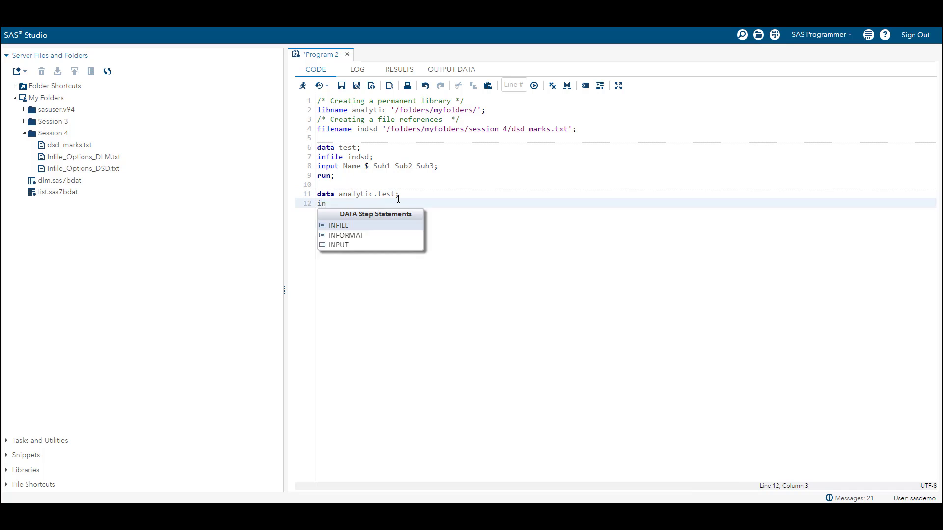
text(file indsd dsd;)
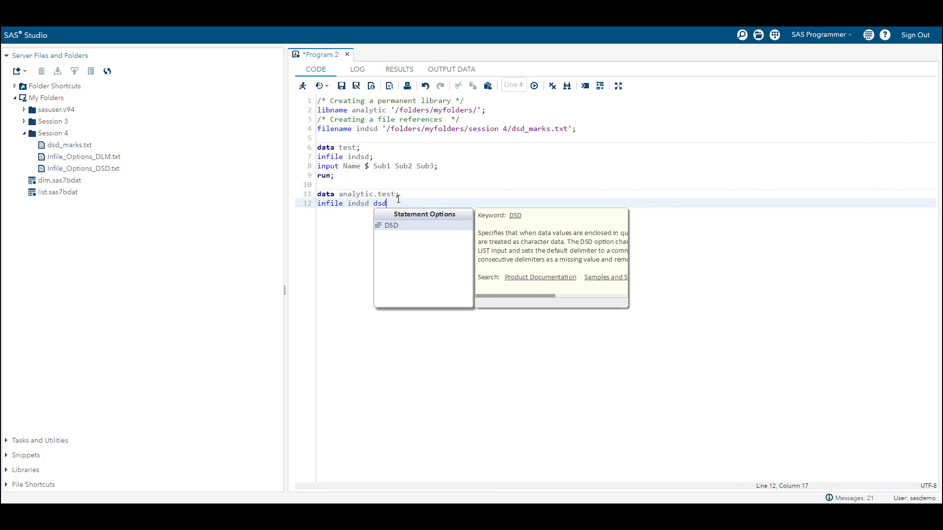
key(Return)
text(In)
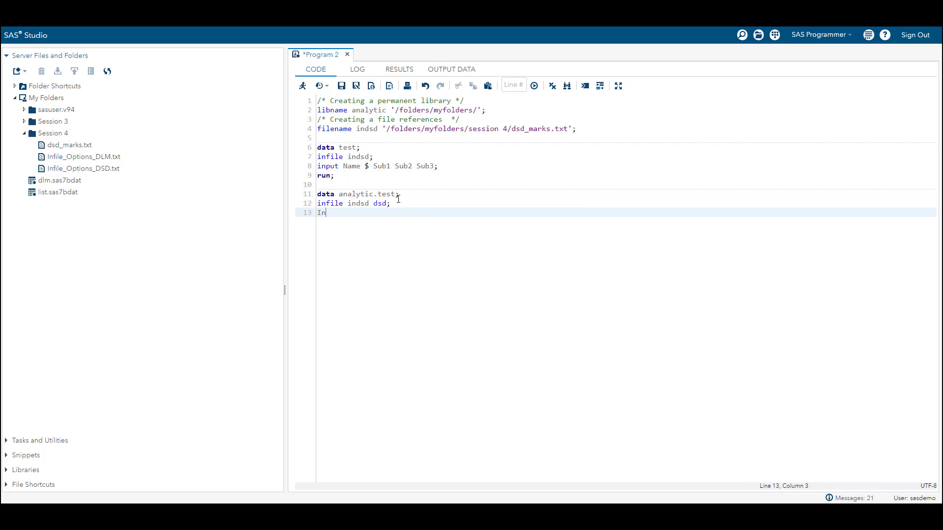
text(put Name $ Sub1 Sub2 Sub3;)
key(Return)
text(Run;)
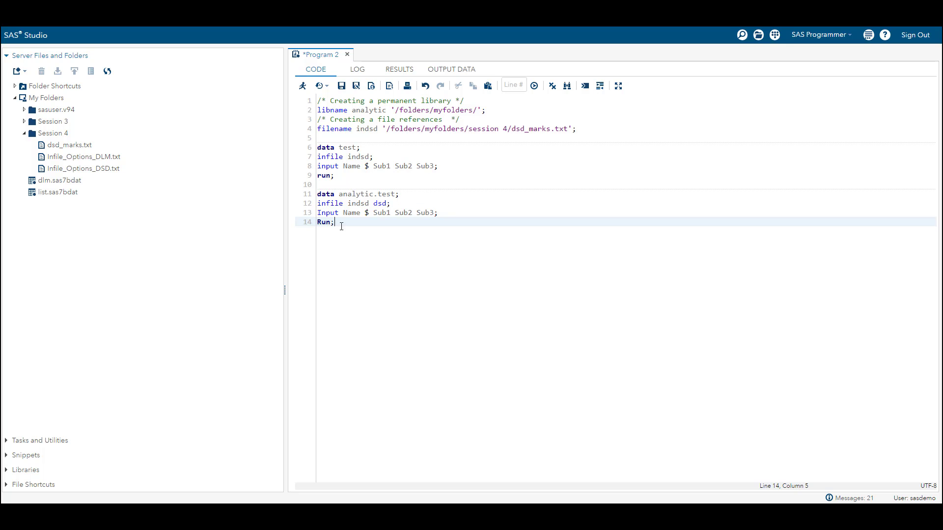
Run lines 11–14 to create analytic.test.
drag(341, 226, 316, 195)
click(303, 86)
click(316, 70)
click(370, 214)
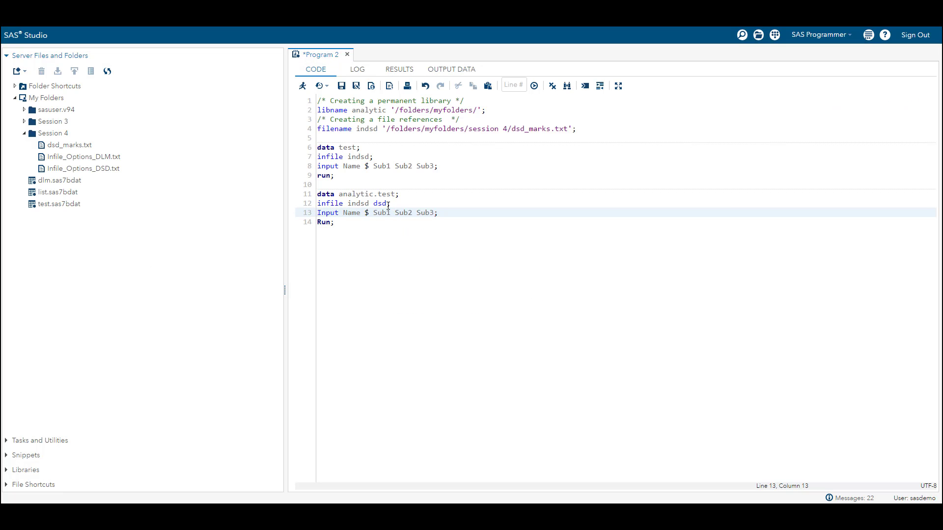
Compare ANALYTIC.TEST with dsd_marks.txt and confirm 5 observations and 4 variables in the log.
click(443, 70)
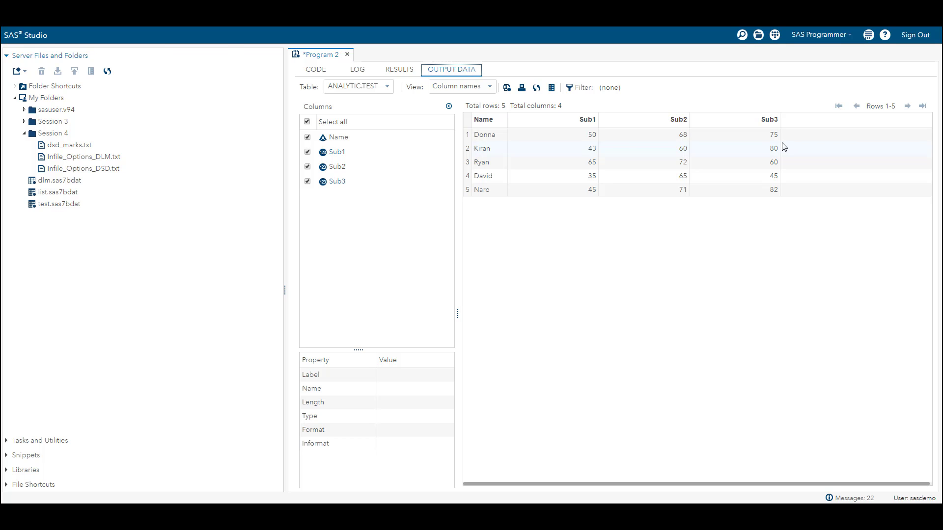
key(alt+Tab)
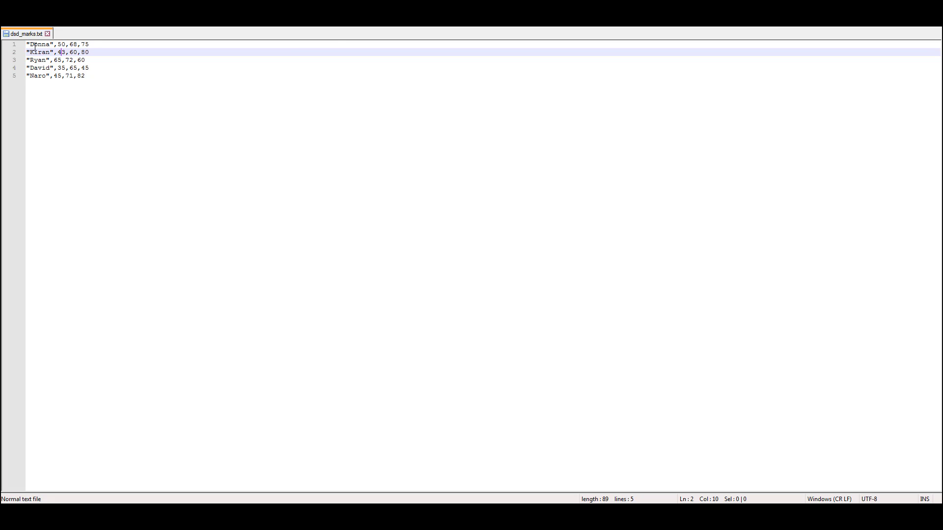
key(alt+Tab)
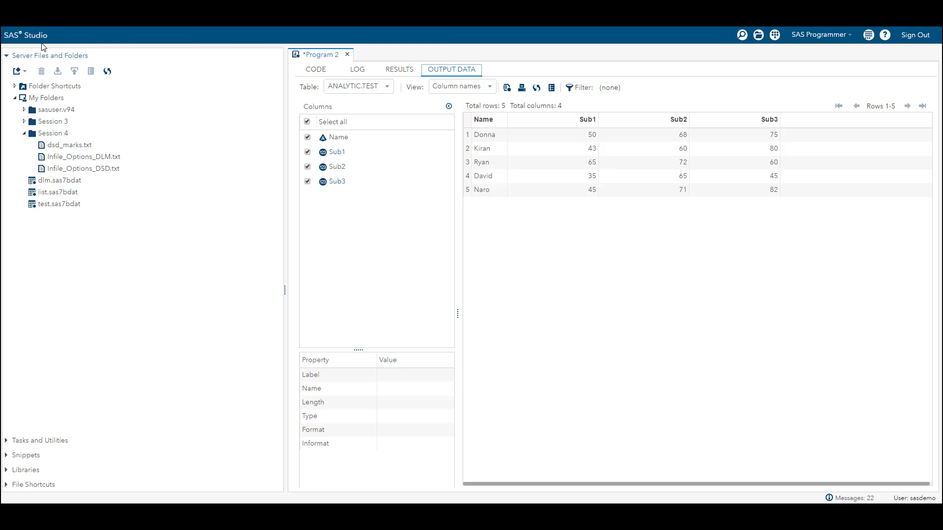
click(309, 78)
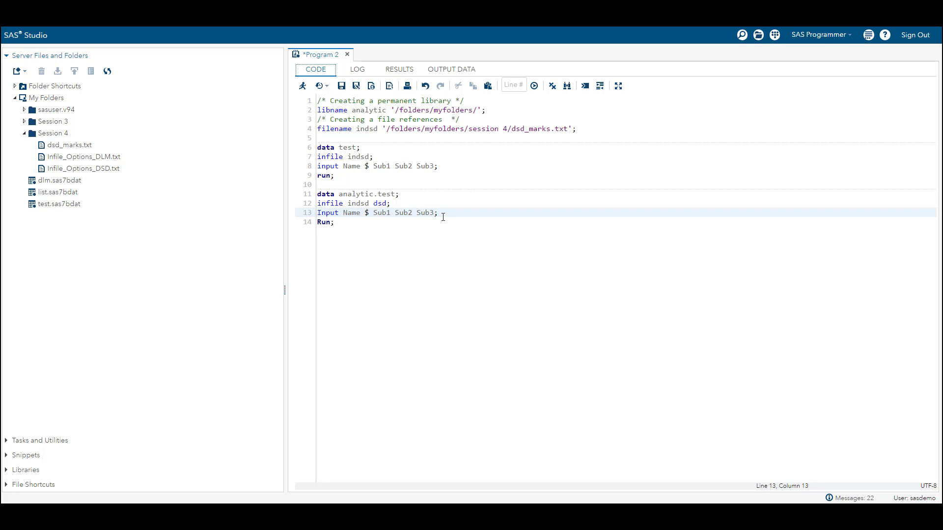
click(459, 67)
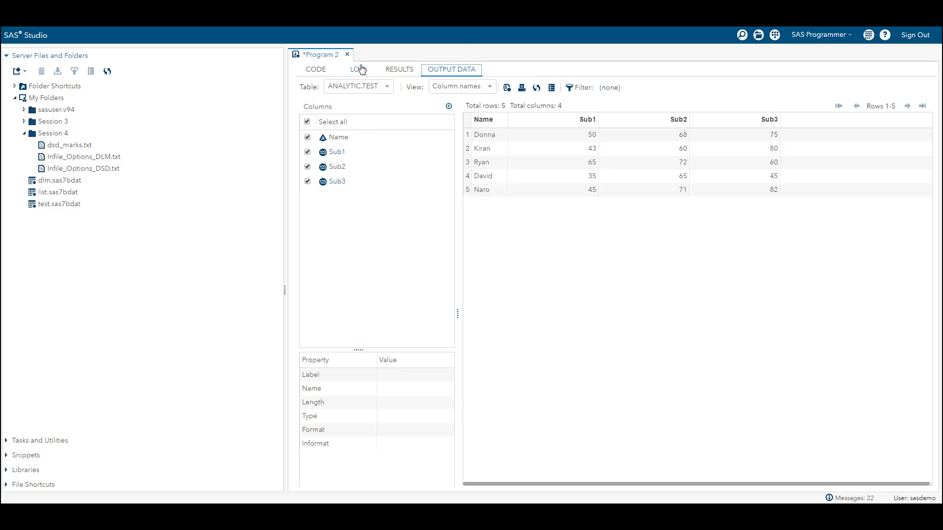
click(359, 69)
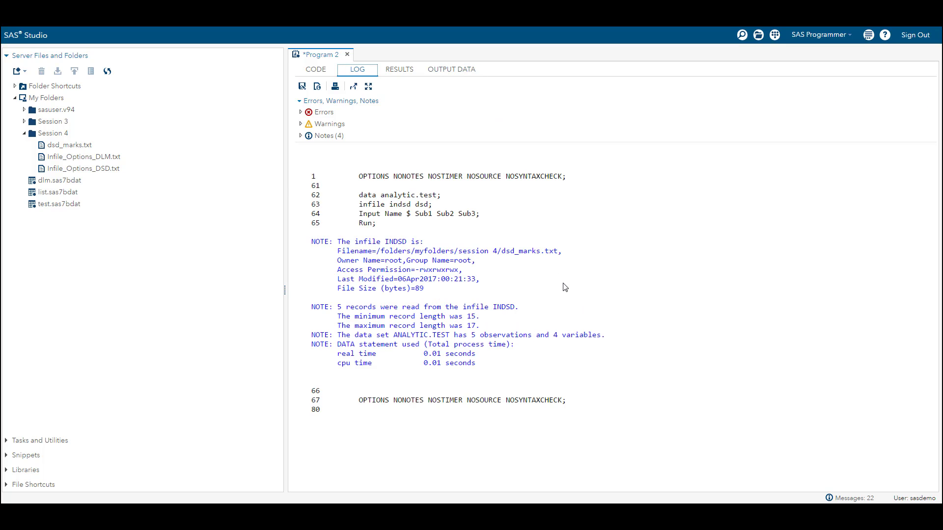